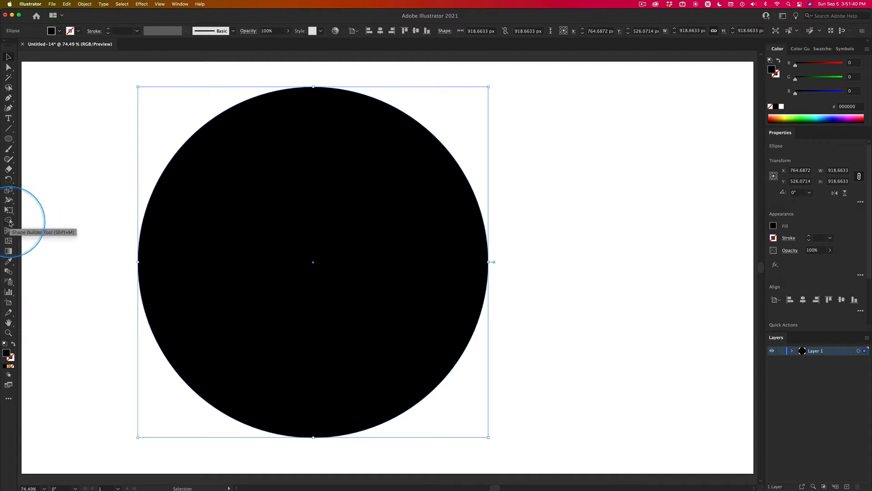
{"action": "key", "text": "ctrl"}
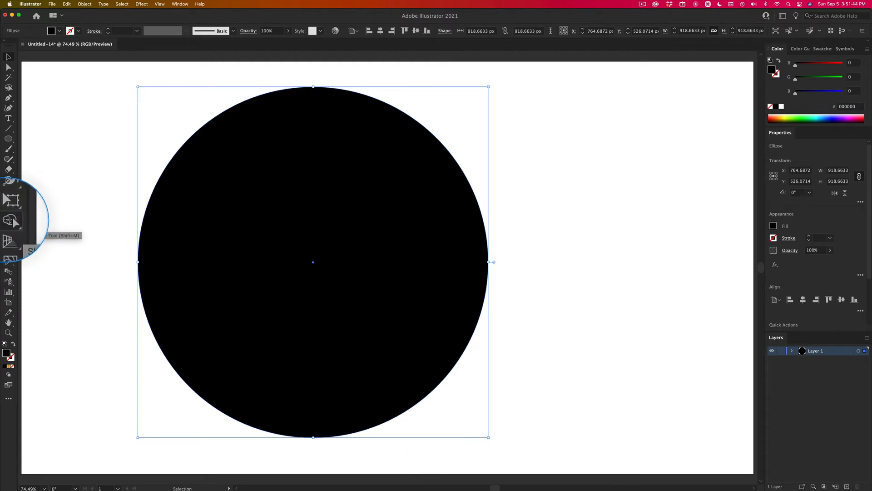
{"action": "left_click", "coordinate": [9, 220]}
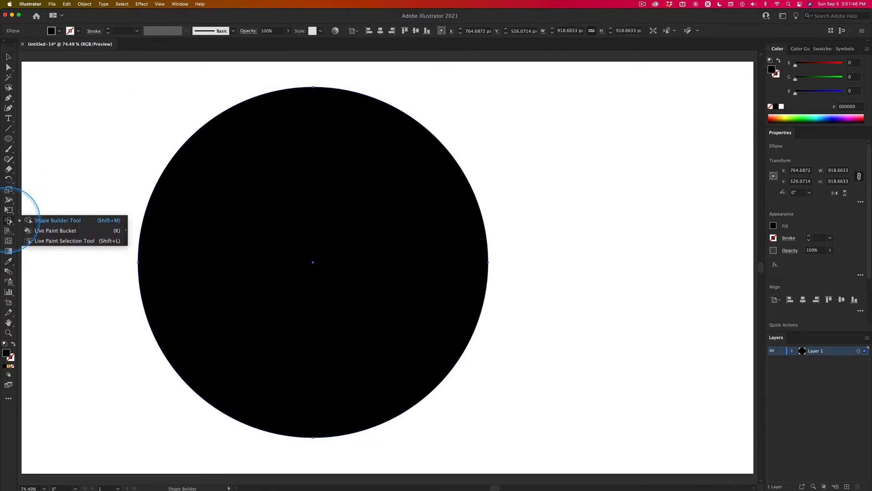
{"action": "left_click", "coordinate": [49, 221]}
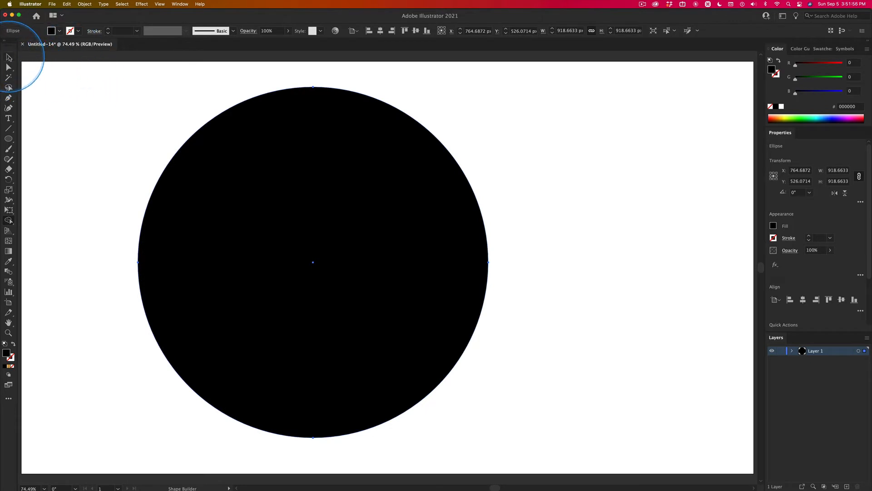
{"action": "left_click", "coordinate": [8, 57]}
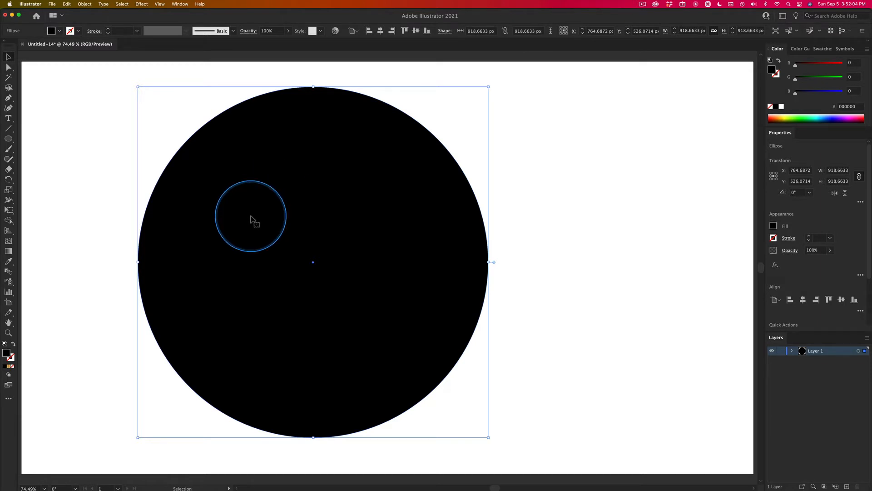
Step: Duplicate the circle horizontally so the copy overlaps the original, offset about 188 px to its right
{"action": "left_click_drag", "start_coordinate": [252, 220], "coordinate": [302, 220]}
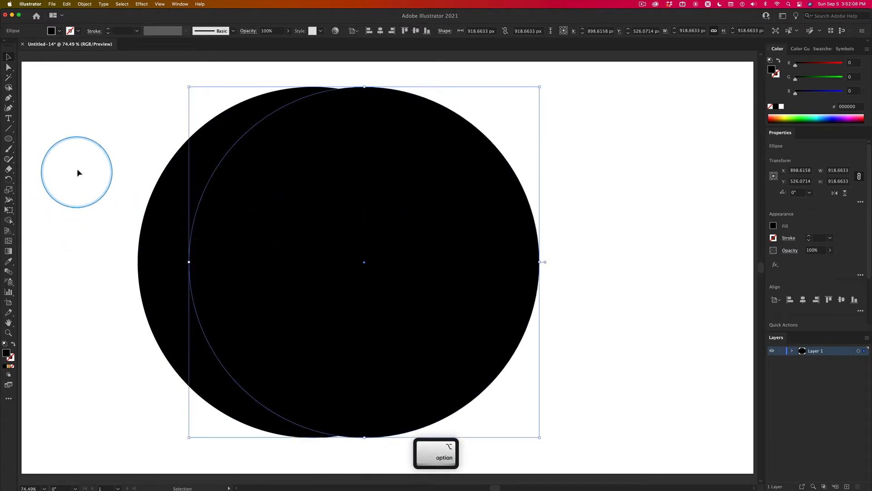
{"action": "left_click", "coordinate": [77, 168]}
{"action": "left_click", "coordinate": [311, 243]}
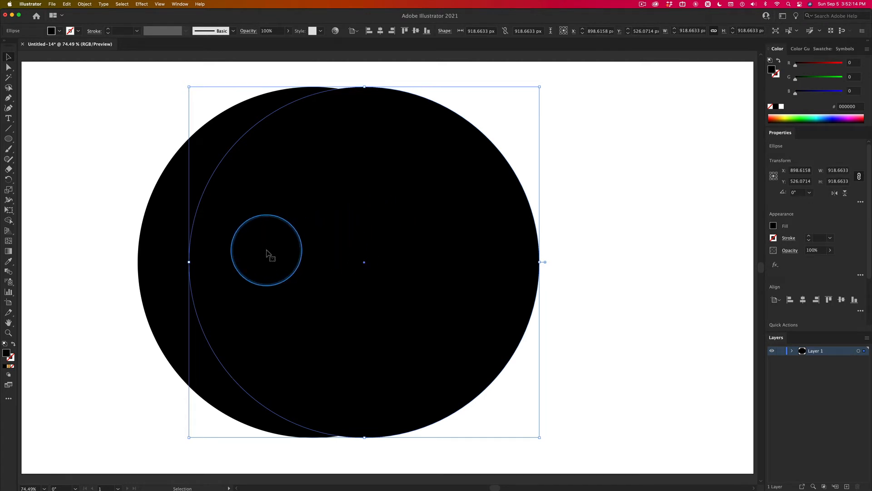
{"action": "left_click_drag", "start_coordinate": [266, 250], "coordinate": [288, 250]}
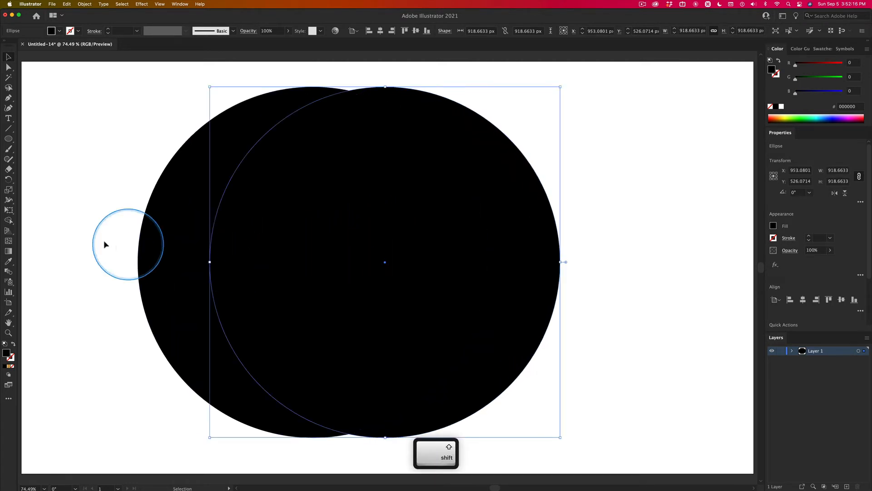
Step: Try removing only the non-overlapping right crescent of the two circles with the Shape Builder, and undo it
{"action": "left_click_drag", "start_coordinate": [82, 181], "coordinate": [378, 274]}
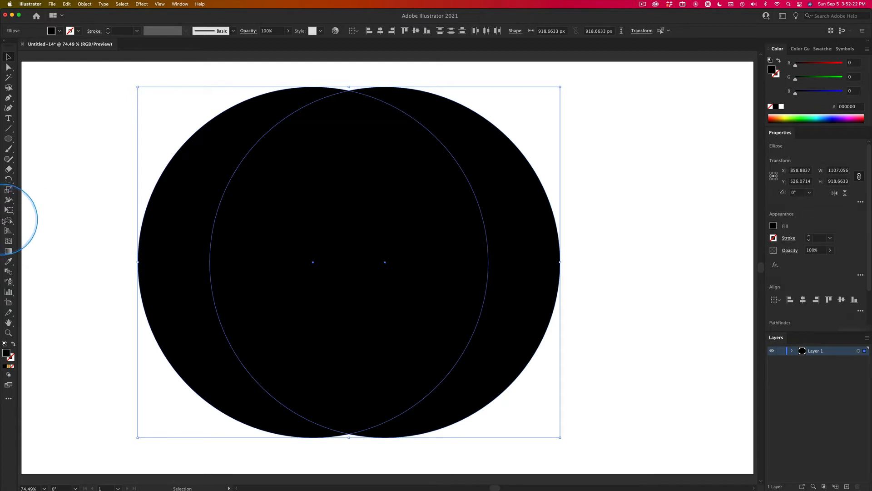
{"action": "left_click", "coordinate": [8, 220]}
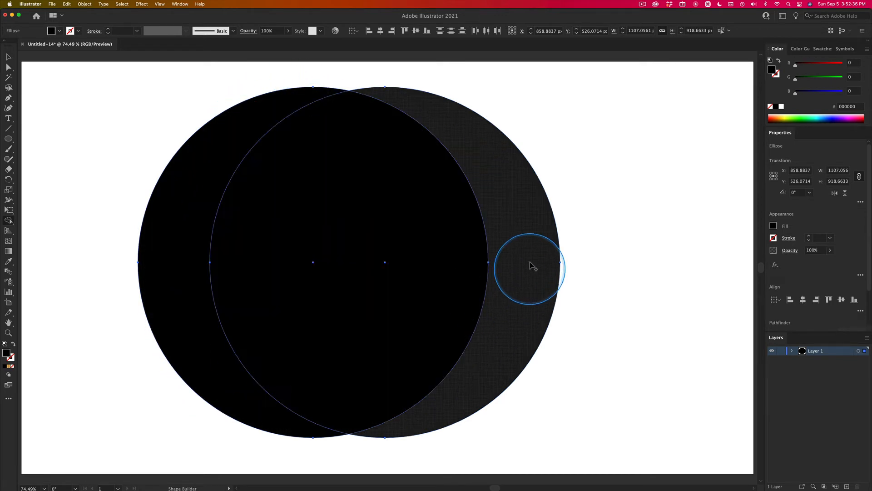
{"action": "key", "text": "alt"}
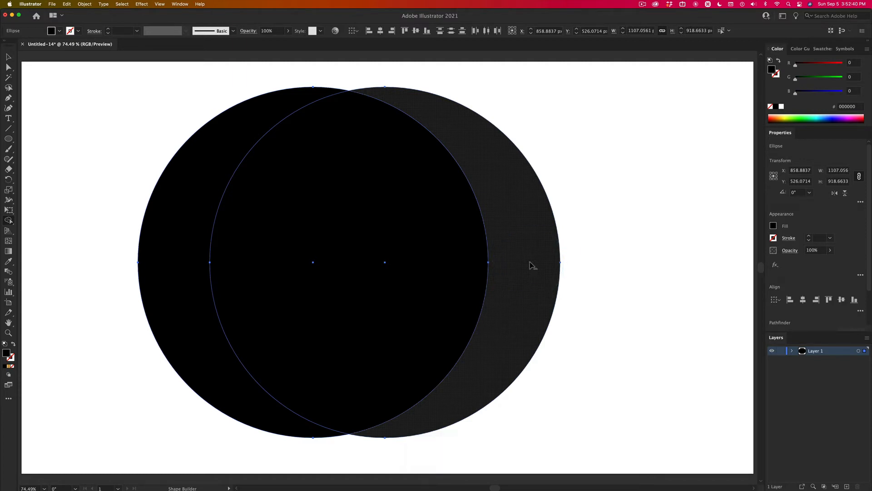
{"action": "left_click", "coordinate": [530, 264], "text": "alt"}
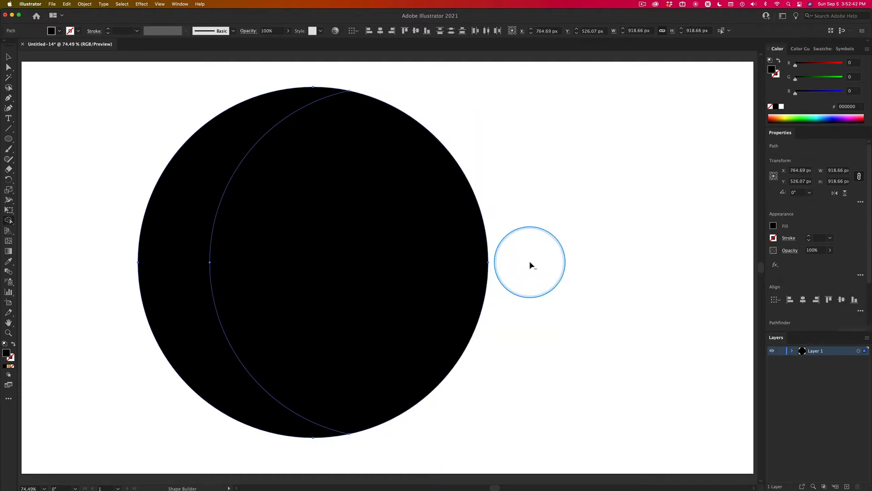
{"action": "key", "text": "cmd+z"}
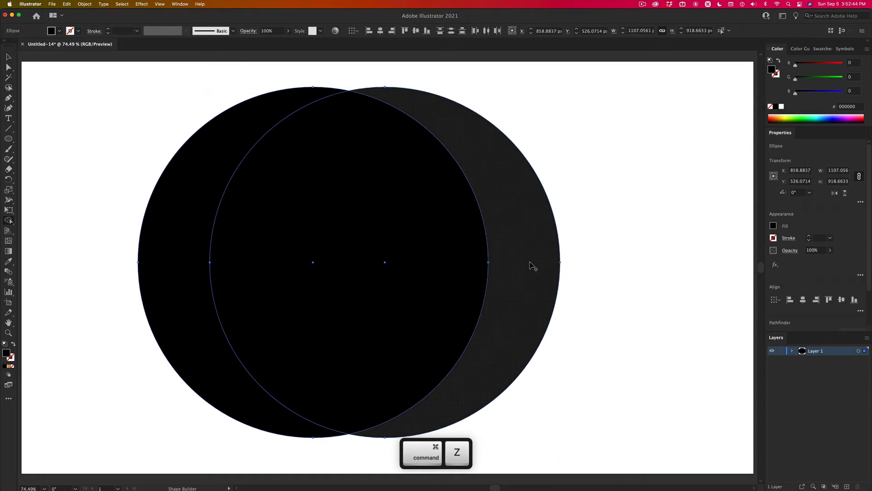
Step: Subtract the right crescent together with the overlapping area using the Shape Builder, leaving a crescent moon from the left circle
{"action": "key", "text": "alt"}
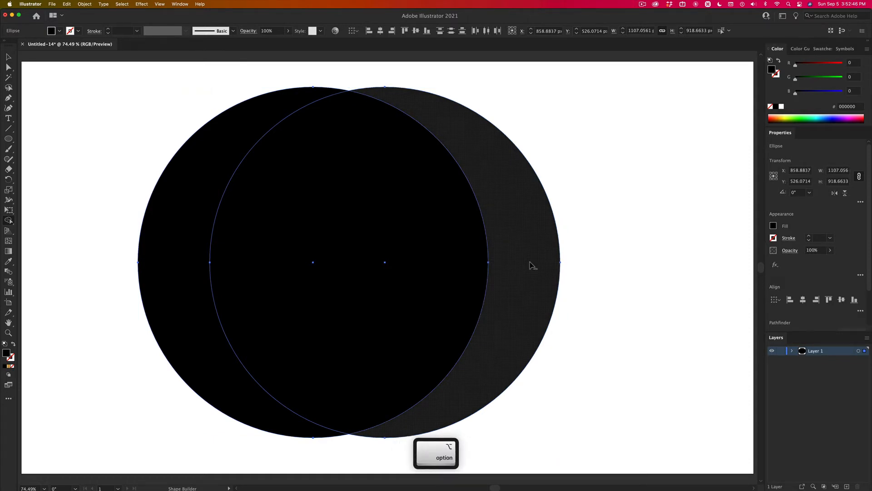
{"action": "left_click_drag", "start_coordinate": [530, 265], "coordinate": [427, 263]}
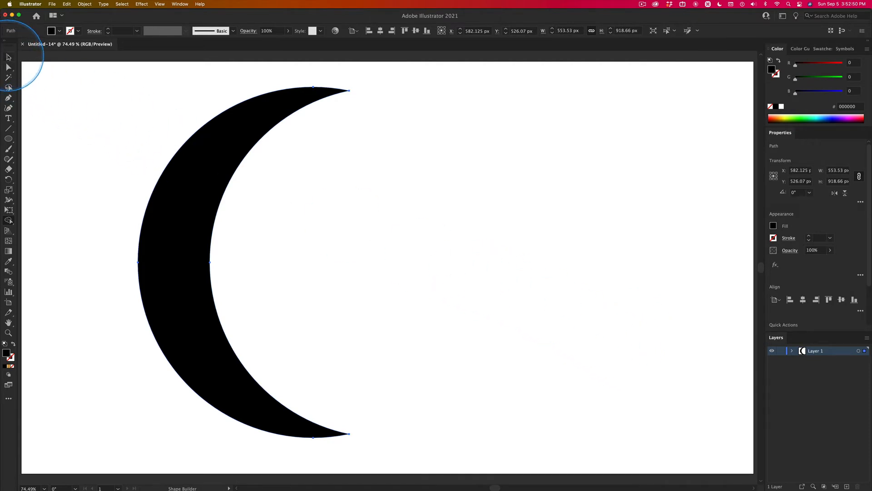
{"action": "left_click", "coordinate": [9, 57]}
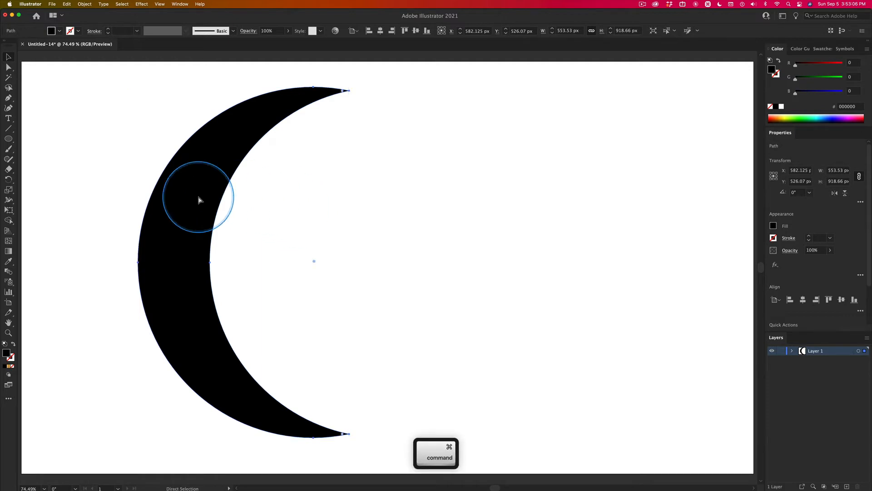
Step: Undo the crescent subtraction, remove the duplicate circle on the right and select the remaining original circle
{"action": "key", "text": "super+z"}
{"action": "key", "text": "v"}
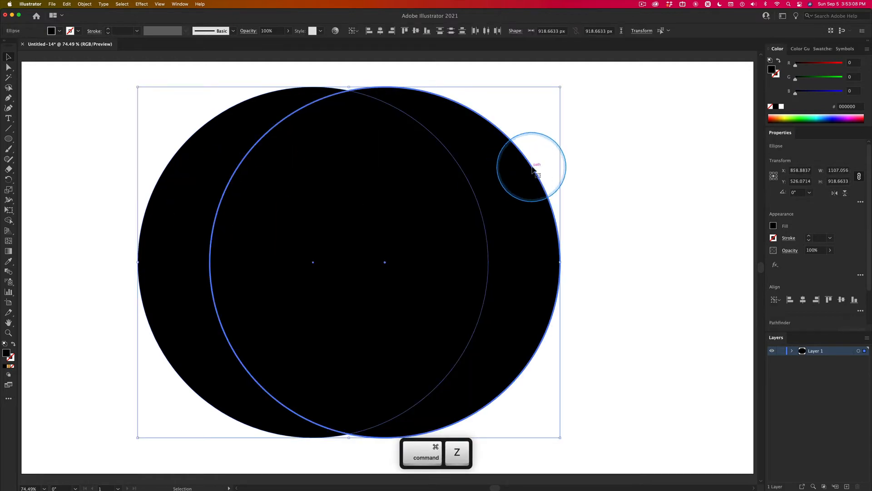
{"action": "left_click", "coordinate": [652, 163]}
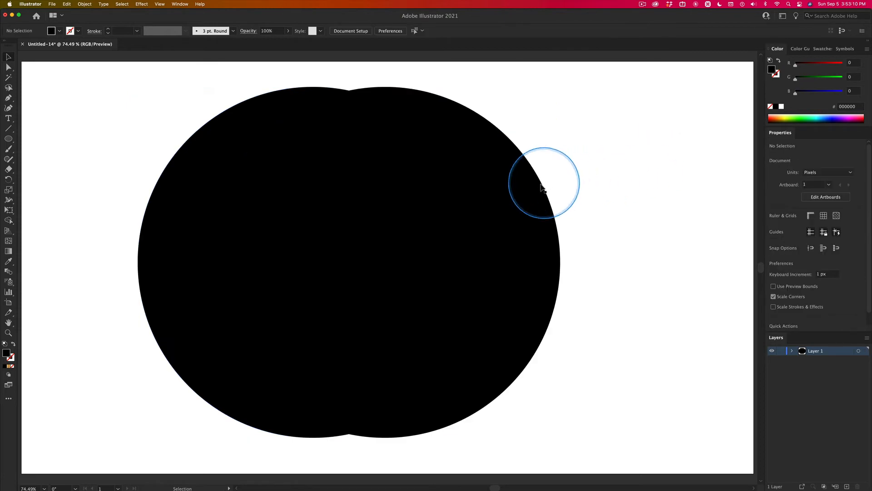
{"action": "left_click", "coordinate": [545, 179]}
{"action": "left_click_drag", "start_coordinate": [483, 170], "coordinate": [411, 189]}
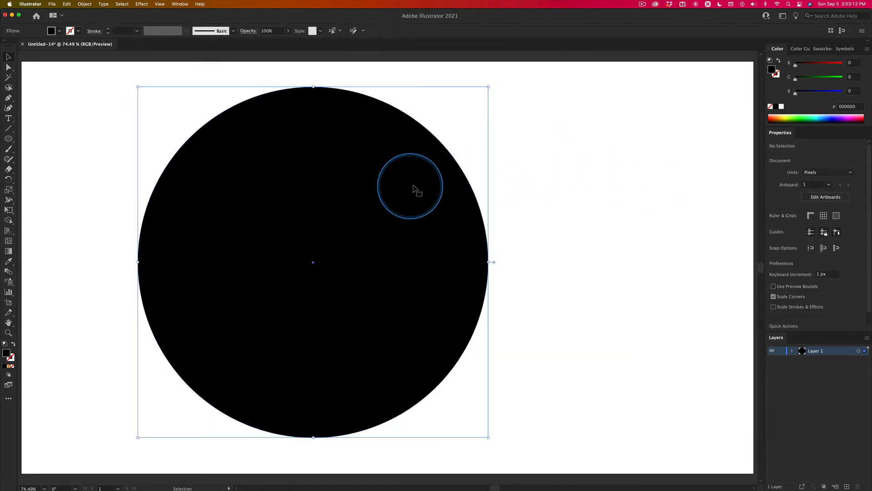
Step: Paste a copy of the circle in front and scale it from its center to about 810 px
{"action": "key", "text": "super+c"}
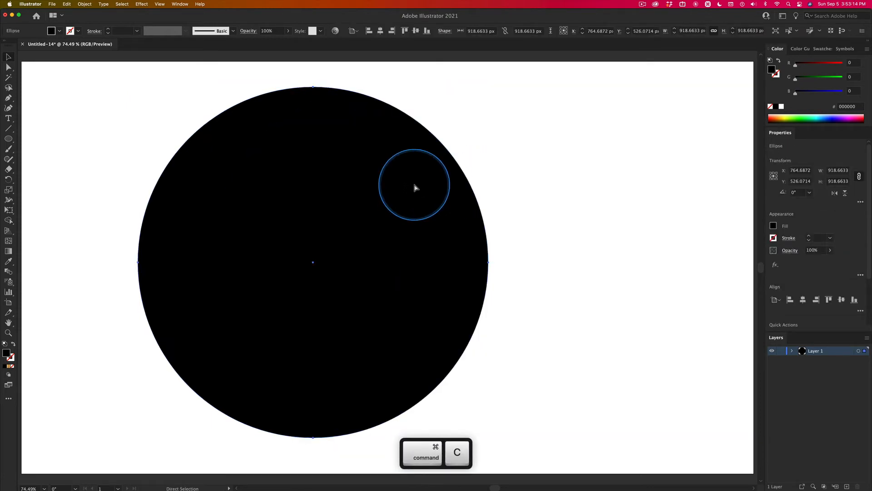
{"action": "key", "text": "super+f"}
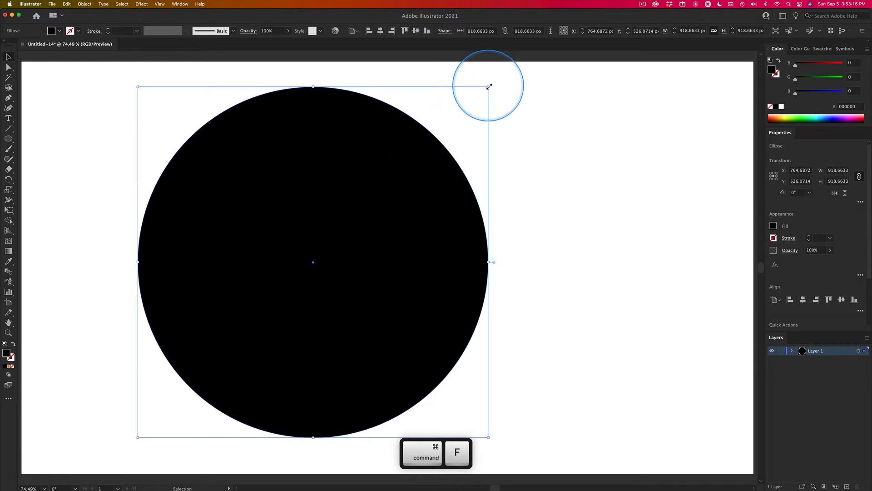
{"action": "left_click_drag", "start_coordinate": [489, 86], "coordinate": [468, 108]}
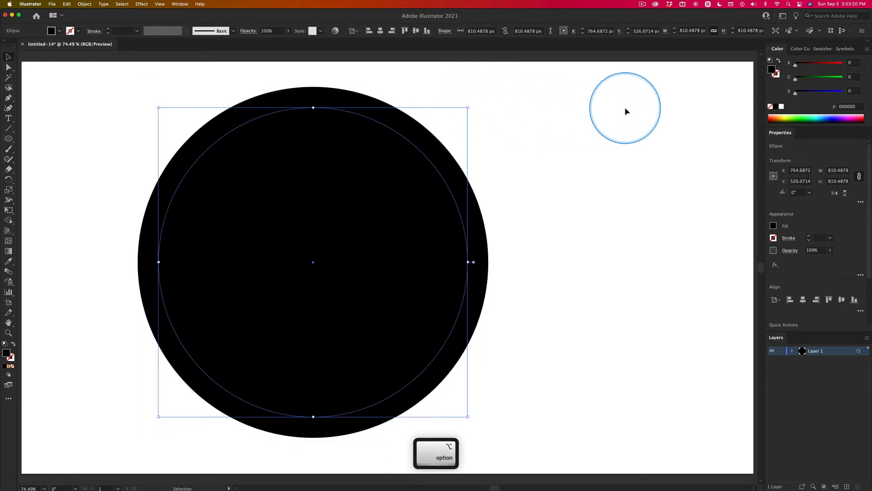
Step: Paste a copy of the 810 px circle in front and scale it from its center to about 700 px
{"action": "key", "text": "super+c"}
{"action": "key", "text": "super+f"}
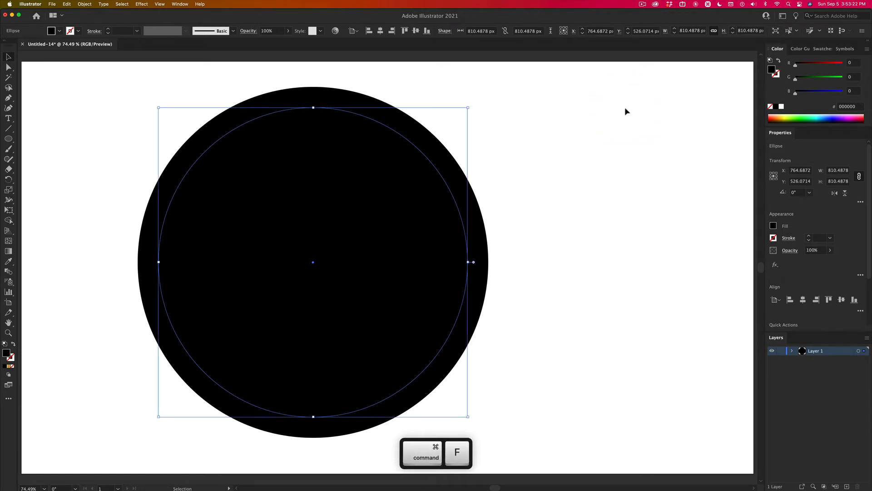
{"action": "left_click_drag", "start_coordinate": [468, 108], "coordinate": [453, 130]}
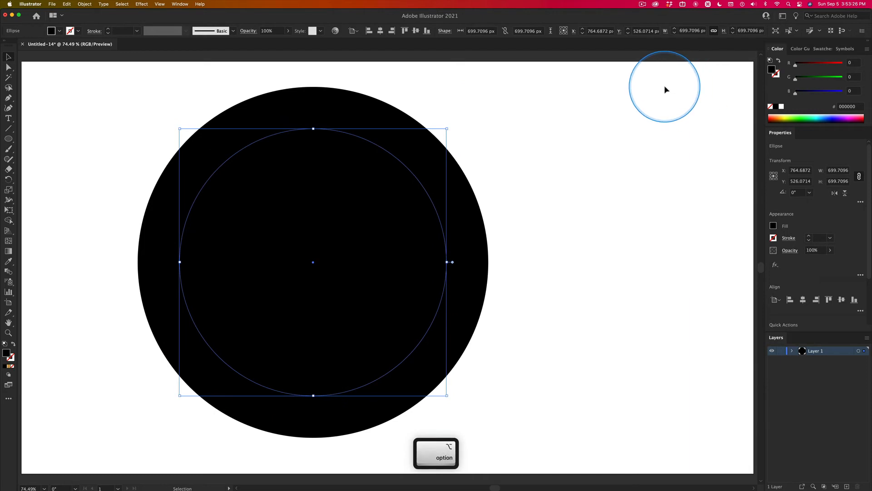
Step: Paste a copy of the 700 px circle in front and scale it from its center to about 535 px
{"action": "key", "text": "super+c"}
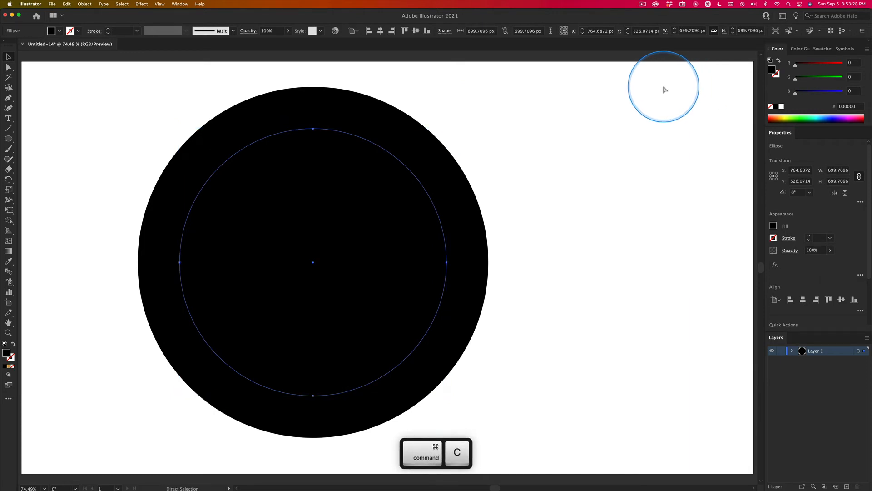
{"action": "key", "text": "super+f"}
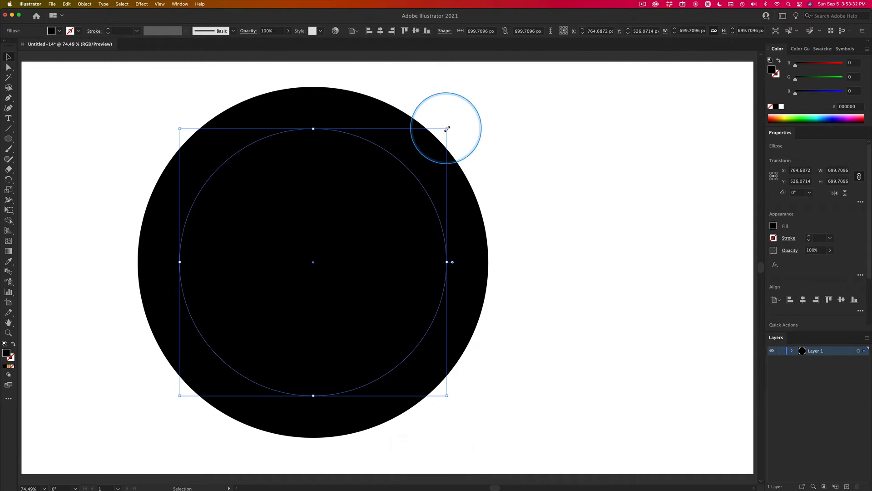
{"action": "left_click_drag", "start_coordinate": [447, 128], "coordinate": [415, 160]}
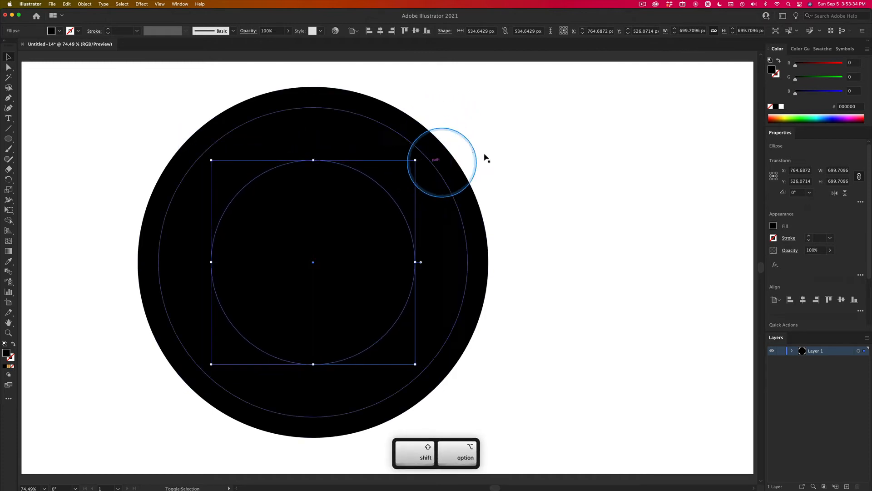
Step: Move the three inner circles off-center: the smallest up and right, the 700 px one up and left, the 810 px one slightly up
{"action": "left_click_drag", "start_coordinate": [342, 234], "coordinate": [360, 218]}
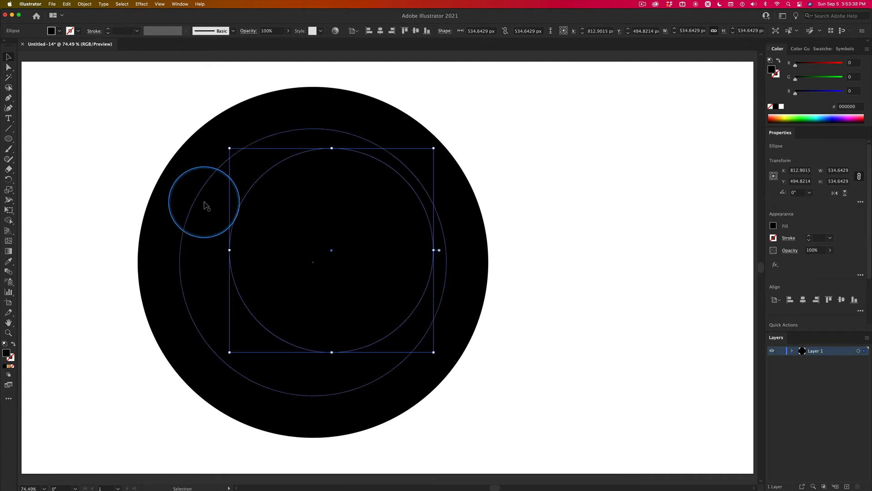
{"action": "left_click", "coordinate": [205, 202]}
{"action": "left_click_drag", "start_coordinate": [204, 202], "coordinate": [197, 196]}
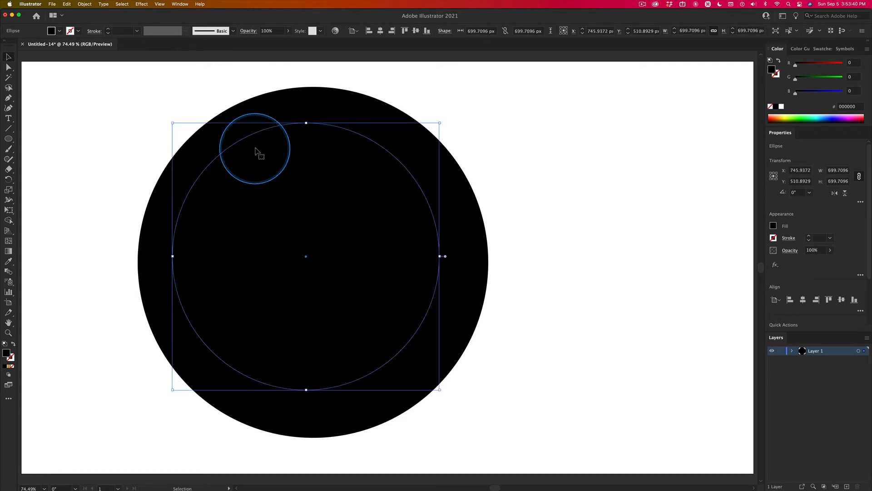
{"action": "left_click", "coordinate": [322, 118]}
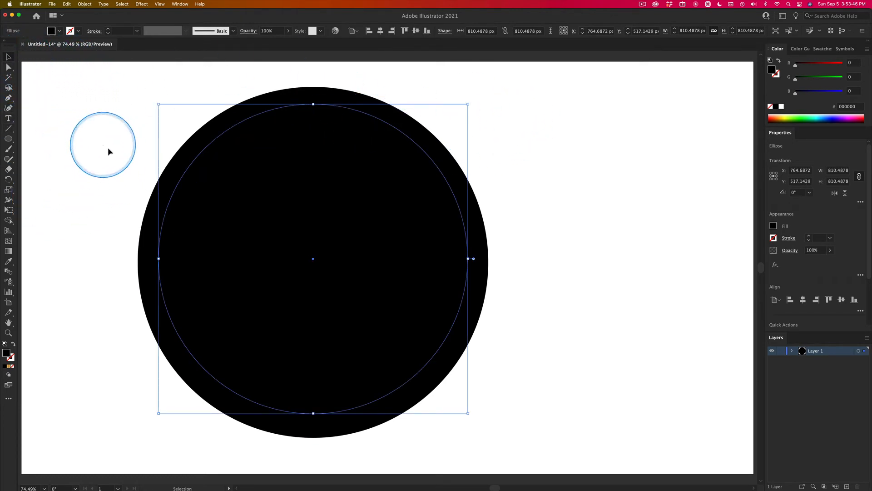
Step: Select all four circles, subtract the second ring and the innermost disc with the Shape Builder, and deselect the artwork
{"action": "left_click_drag", "start_coordinate": [107, 149], "coordinate": [337, 288]}
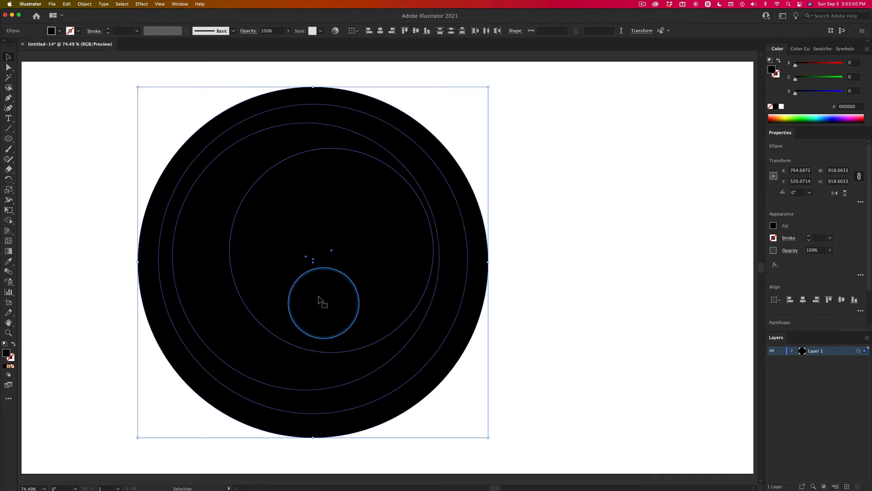
{"action": "left_click", "coordinate": [9, 220]}
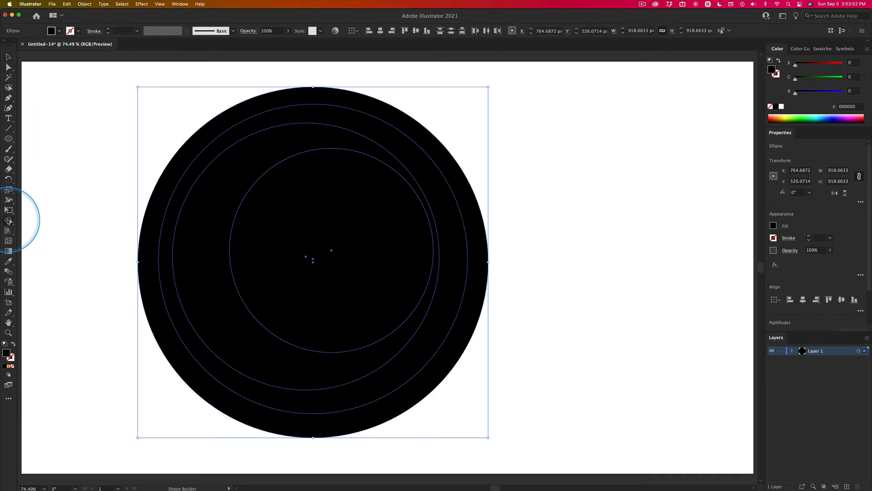
{"action": "key", "text": "alt"}
{"action": "left_click", "coordinate": [186, 190], "text": "alt"}
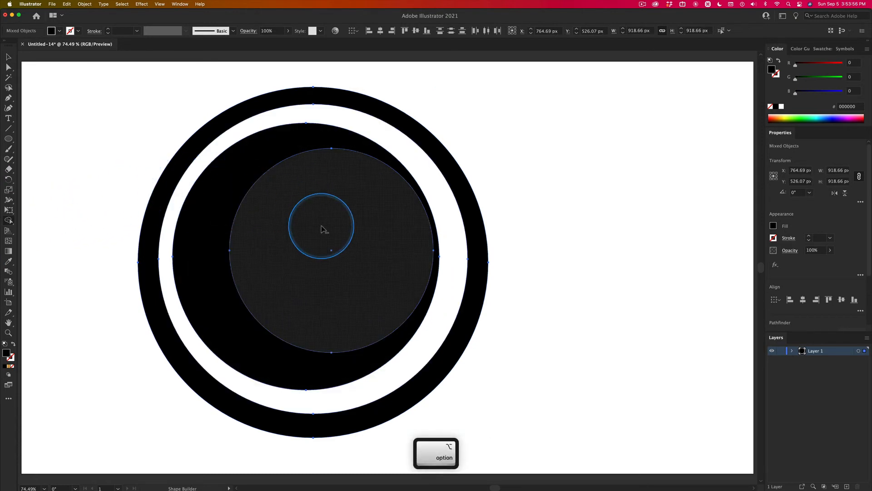
{"action": "left_click", "coordinate": [321, 228], "text": "alt"}
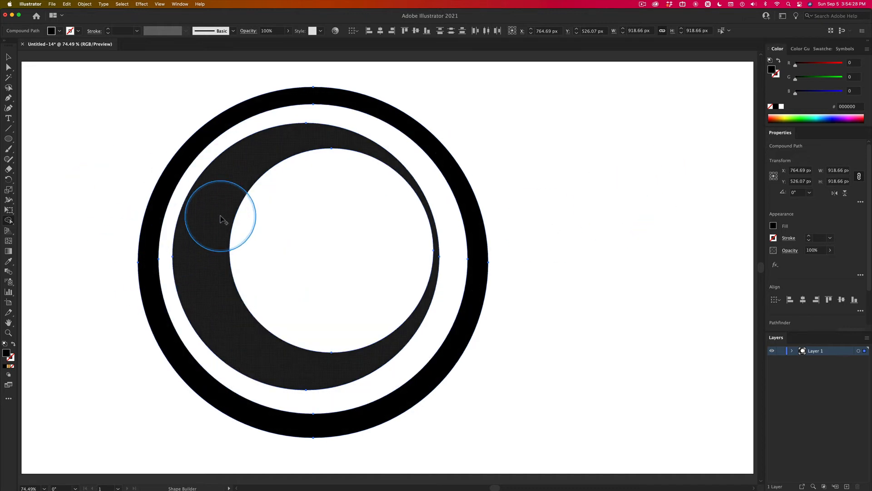
{"action": "left_click_drag", "start_coordinate": [220, 206], "coordinate": [223, 179]}
{"action": "left_click", "coordinate": [10, 55]}
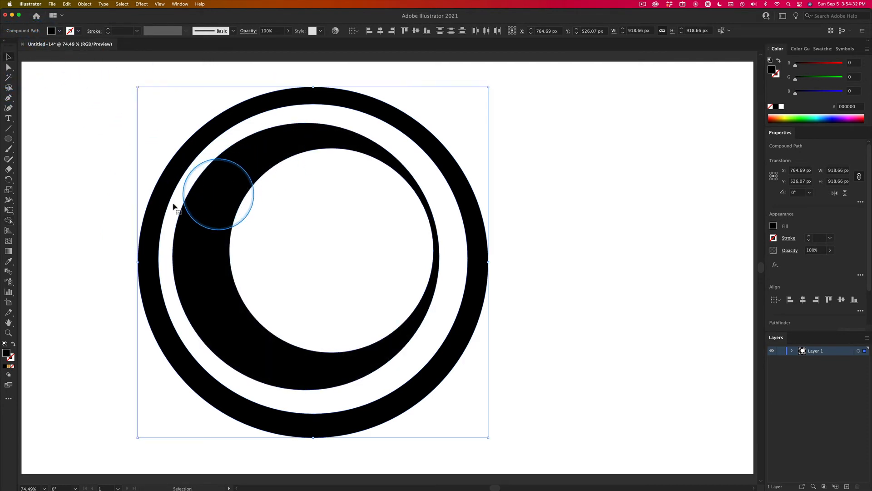
{"action": "left_click", "coordinate": [102, 195]}
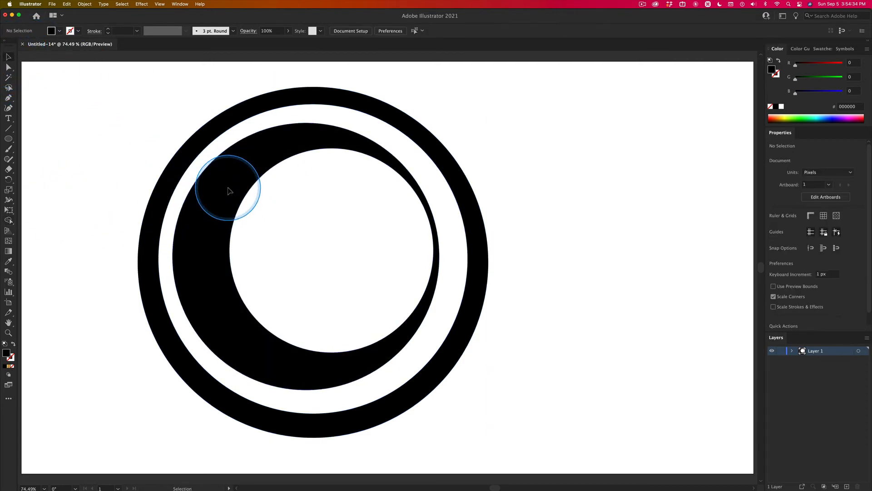
Step: Move the crescent left until it overlaps the outer ring, then select both shapes and merge them with the Shape Builder
{"action": "left_click_drag", "start_coordinate": [228, 191], "coordinate": [212, 192]}
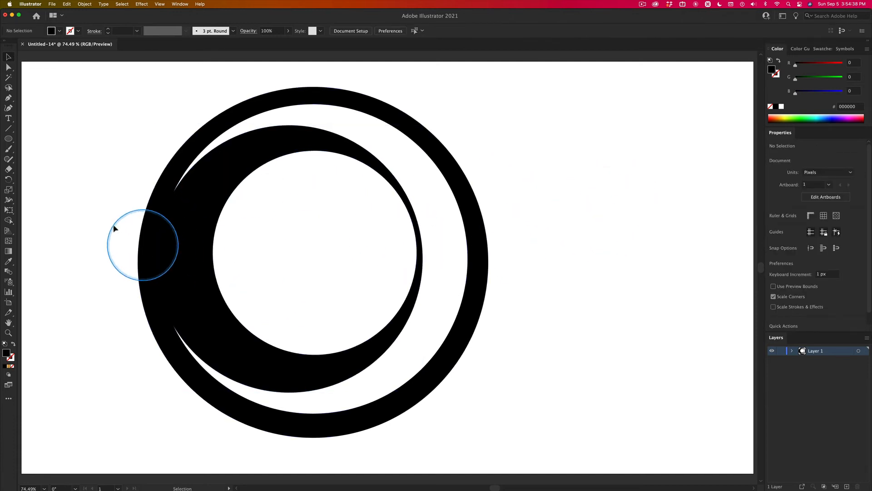
{"action": "left_click_drag", "start_coordinate": [101, 206], "coordinate": [214, 259]}
{"action": "left_click", "coordinate": [8, 220]}
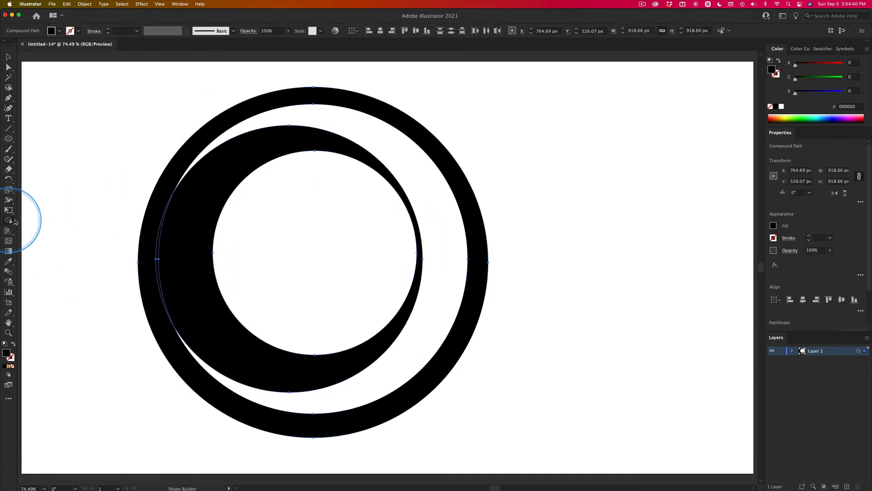
{"action": "left_click_drag", "start_coordinate": [146, 253], "coordinate": [173, 250]}
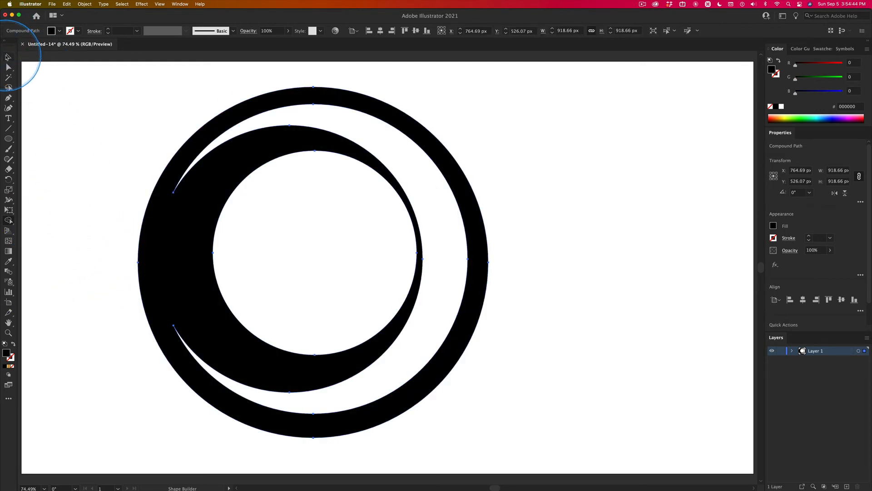
Step: Move the merged ring and crescent right and slightly up, to about X 950 px, Y 482 px
{"action": "left_click", "coordinate": [7, 57]}
{"action": "left_click", "coordinate": [91, 136]}
{"action": "left_click", "coordinate": [252, 155]}
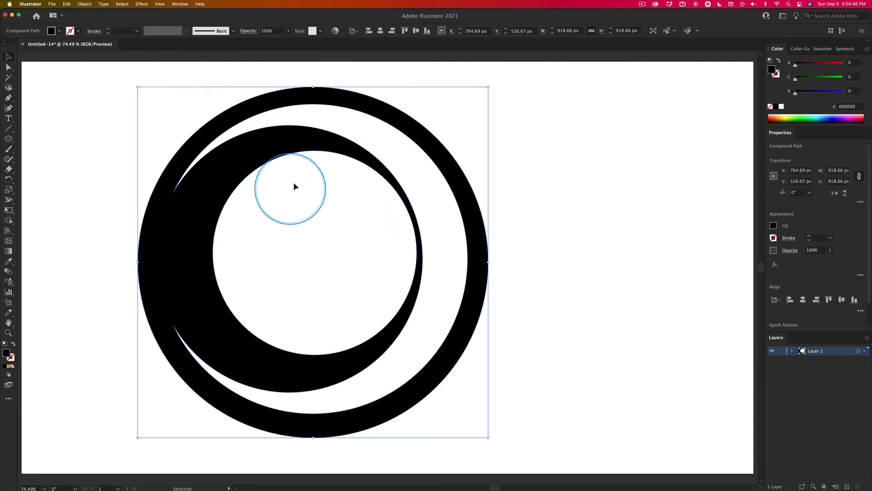
{"action": "left_click_drag", "start_coordinate": [256, 152], "coordinate": [317, 153]}
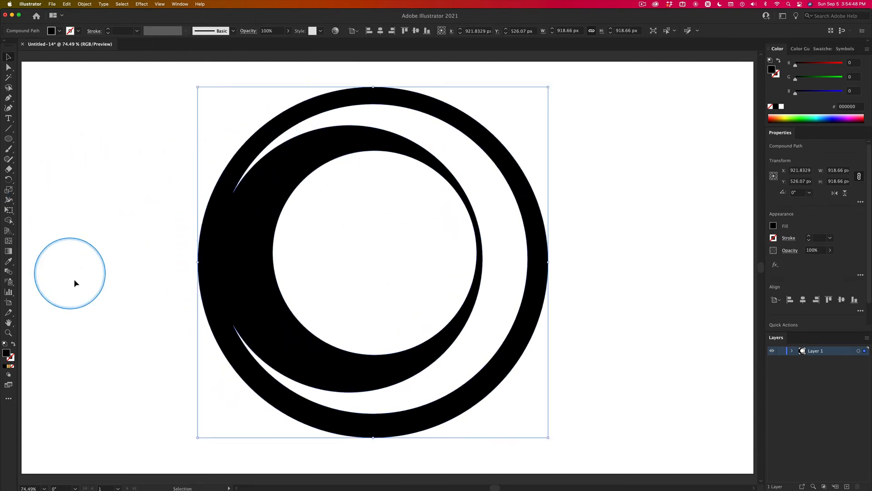
{"action": "left_click_drag", "start_coordinate": [282, 348], "coordinate": [292, 332]}
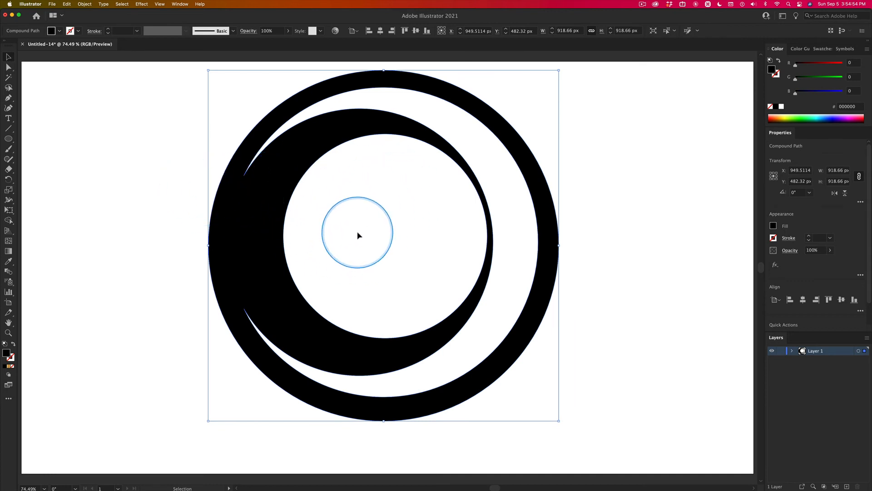
{"action": "left_click_drag", "start_coordinate": [358, 235], "coordinate": [376, 260]}
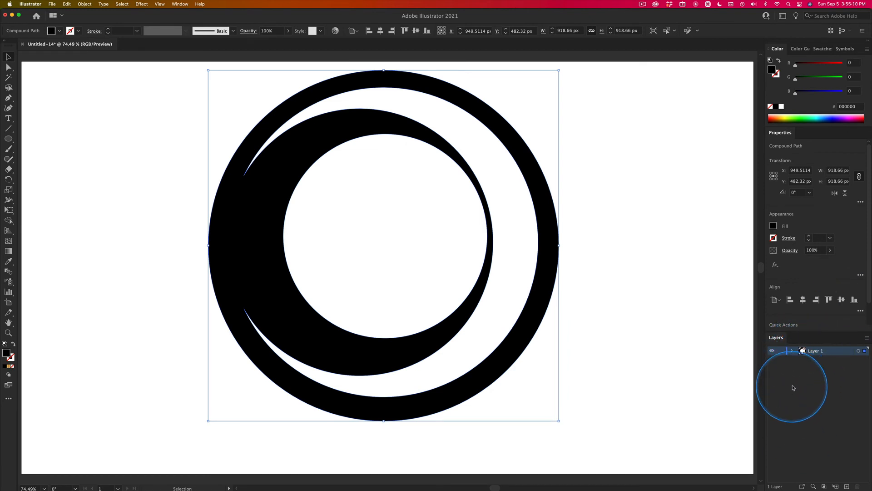
Step: Duplicate Layer 1 with its artwork and hide the original layer
{"action": "left_click_drag", "start_coordinate": [806, 352], "coordinate": [847, 485]}
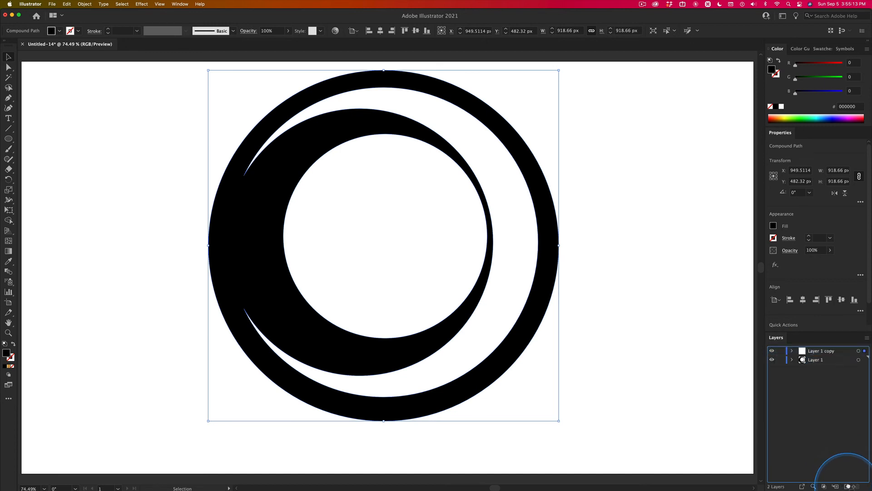
{"action": "left_click", "coordinate": [772, 360]}
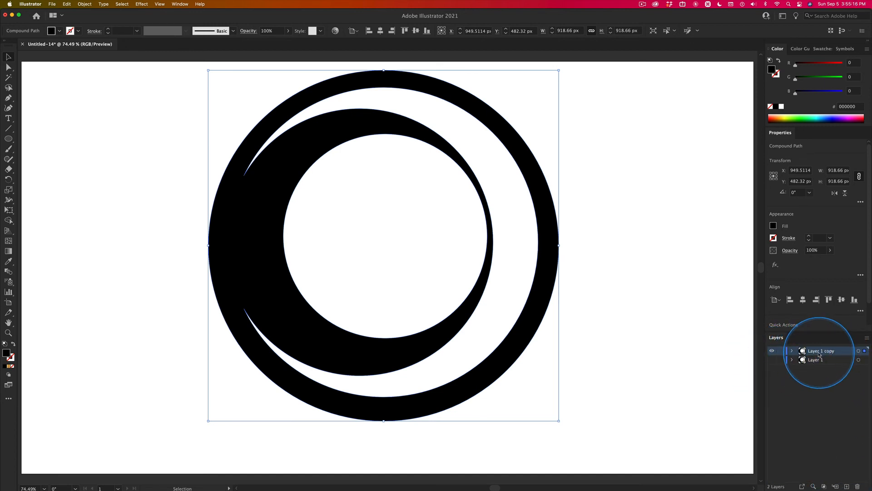